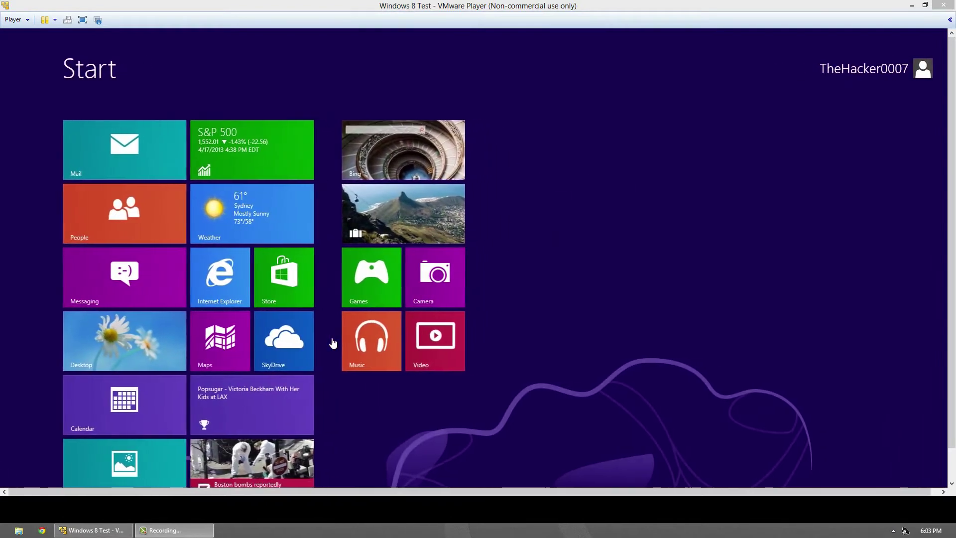
Make the virtual machine full screen and switch from the Start screen to the desktop
{"action": "left_click", "coordinate": [83, 20]}
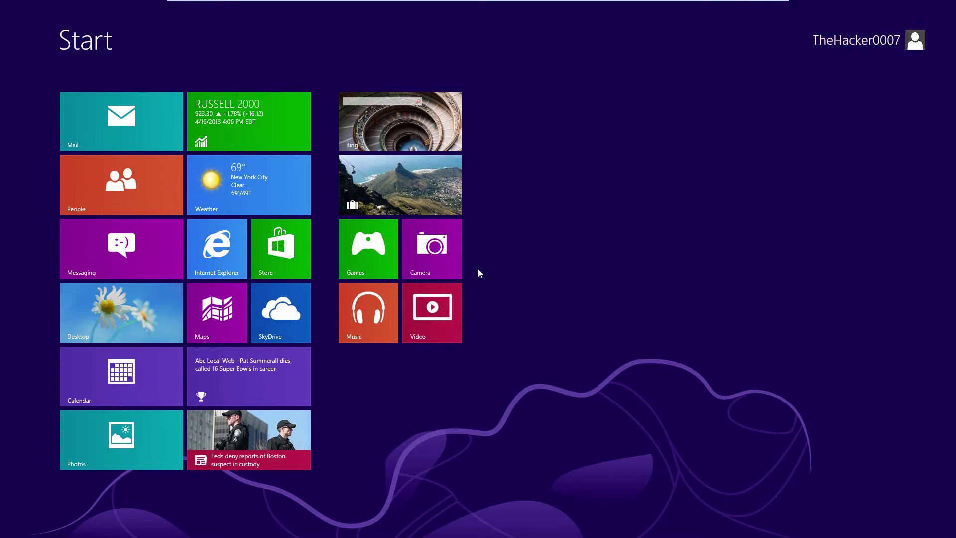
{"action": "left_click", "coordinate": [135, 304]}
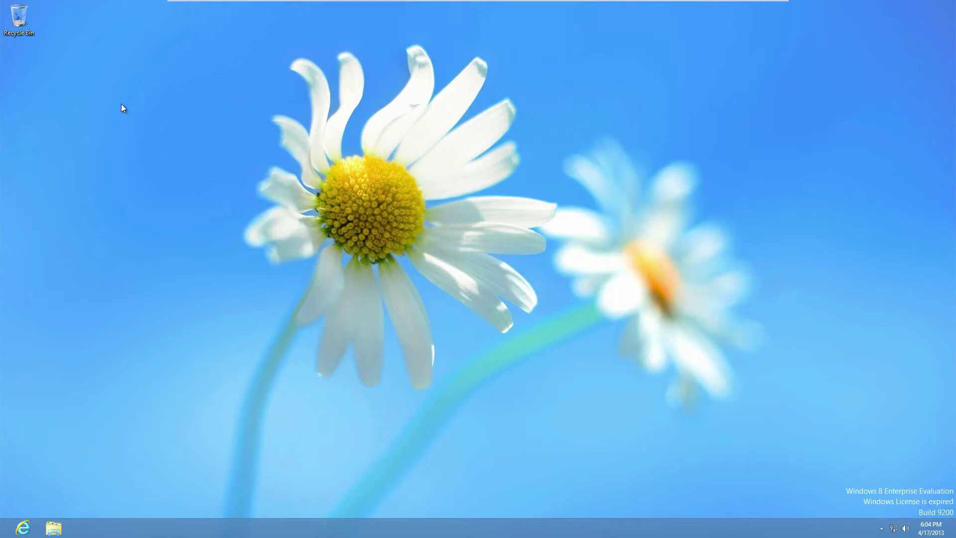
Open the installed programs list from Computer in File Explorer and start uninstalling Ubuntu
{"action": "left_click", "coordinate": [53, 529]}
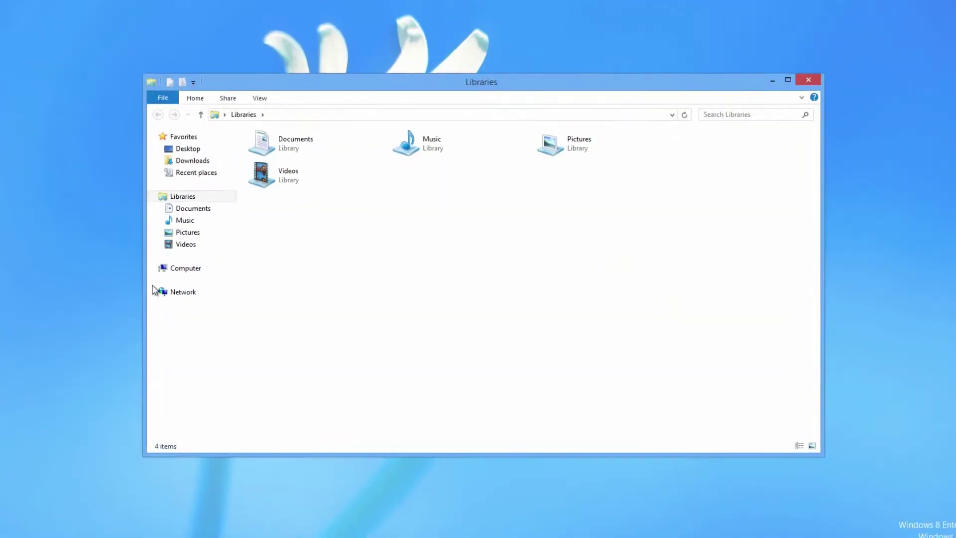
{"action": "left_click", "coordinate": [164, 268]}
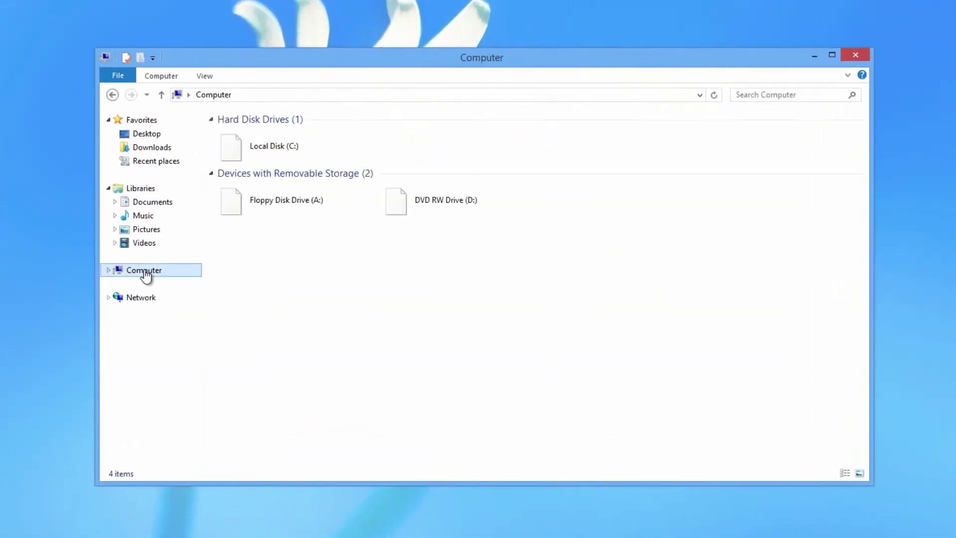
{"action": "left_click", "coordinate": [209, 96]}
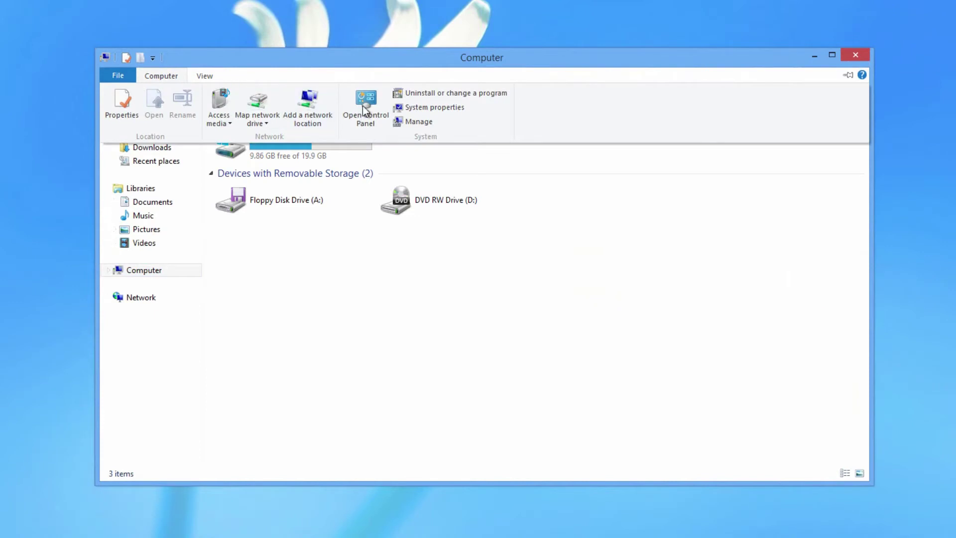
{"action": "left_click", "coordinate": [415, 93]}
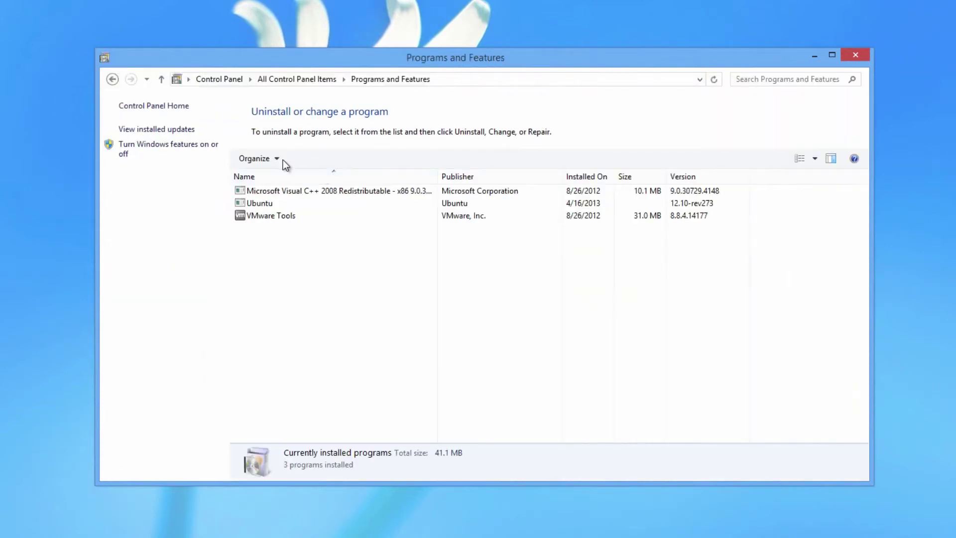
{"action": "left_click", "coordinate": [258, 205]}
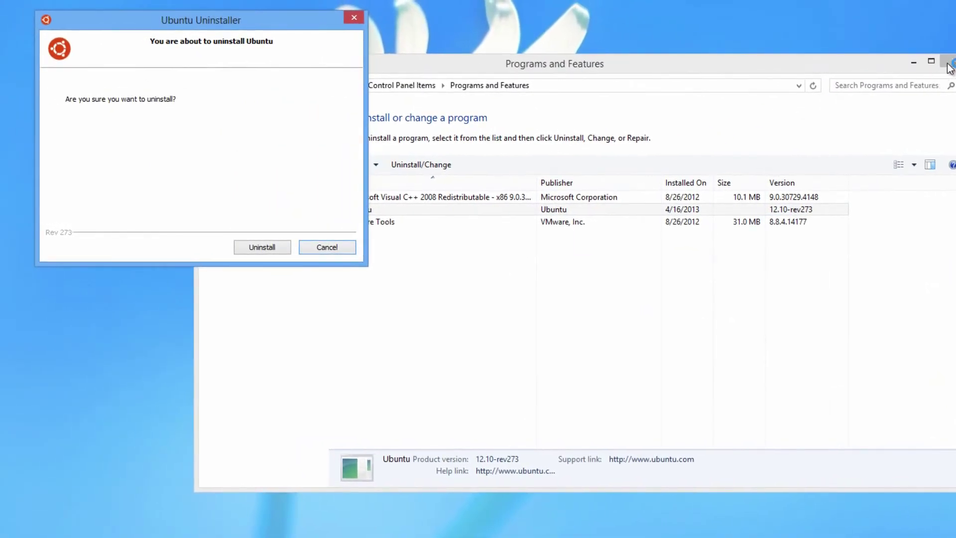
{"action": "left_click", "coordinate": [952, 61]}
Confirm the Ubuntu uninstallation and close the finished uninstaller
{"action": "left_click", "coordinate": [263, 247]}
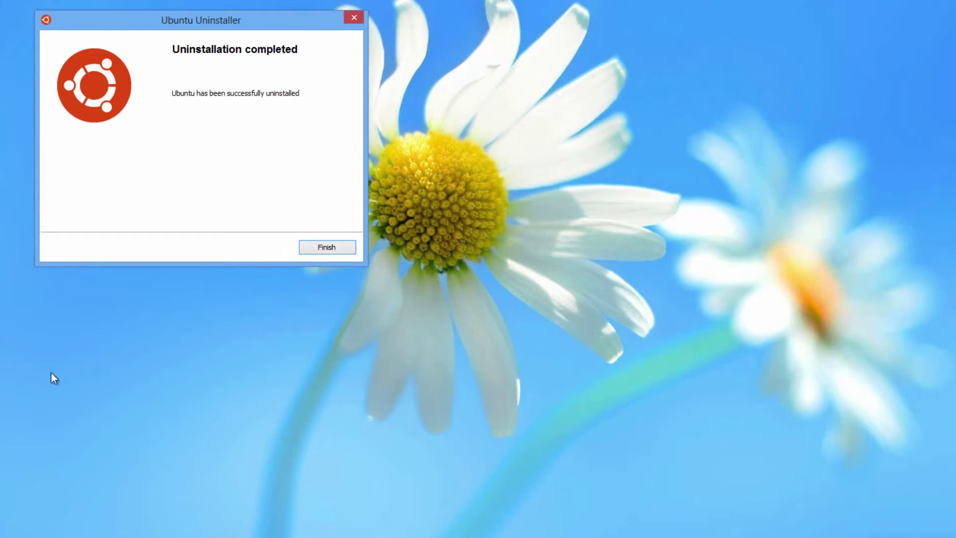
{"action": "key", "text": "Return"}
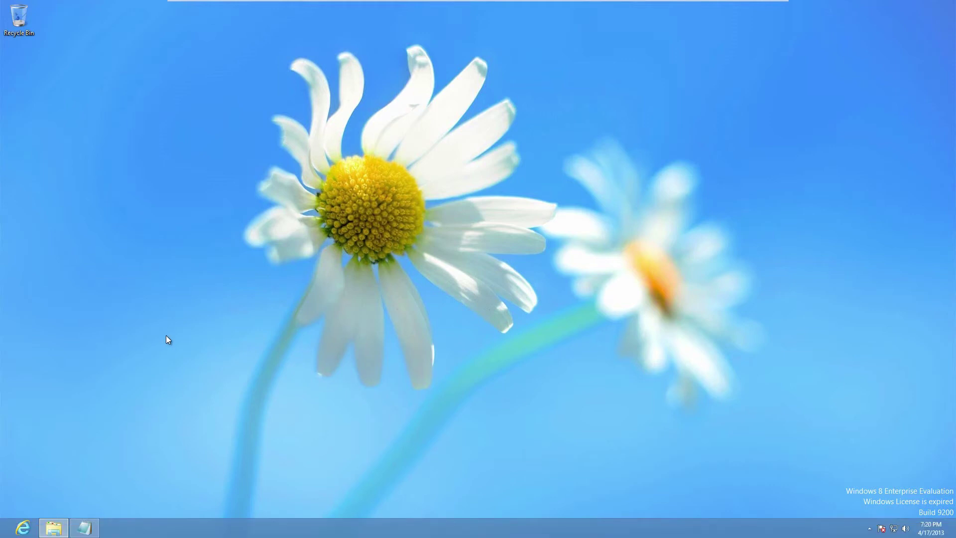
Launch Computer Management from File Explorer's Computer tab, minimizing Explorer and repositioning the window
{"action": "left_click", "coordinate": [54, 528]}
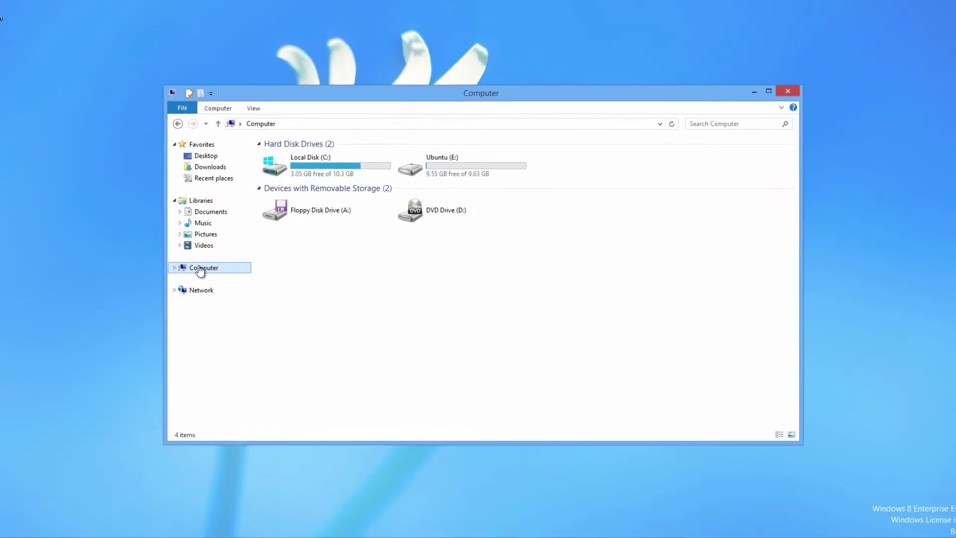
{"action": "left_click", "coordinate": [217, 108]}
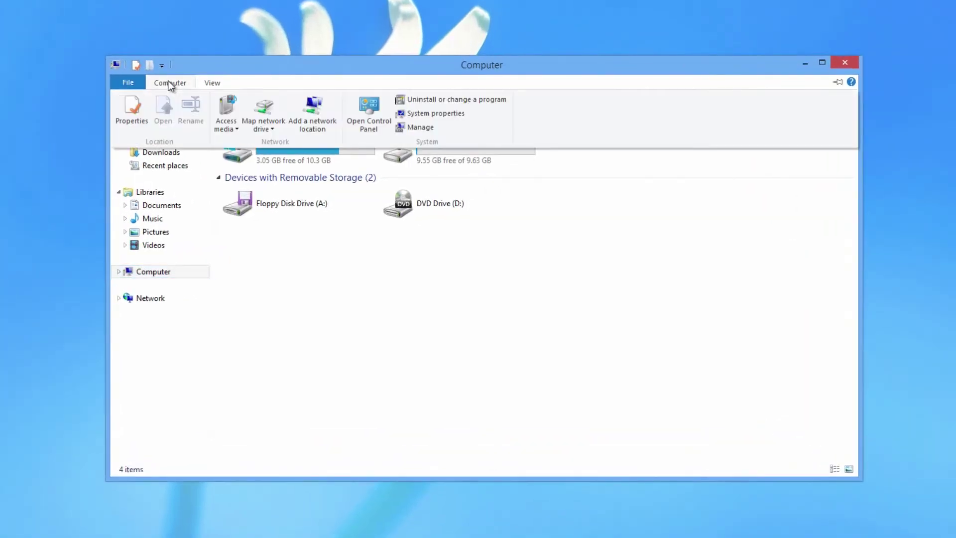
{"action": "left_click", "coordinate": [411, 127]}
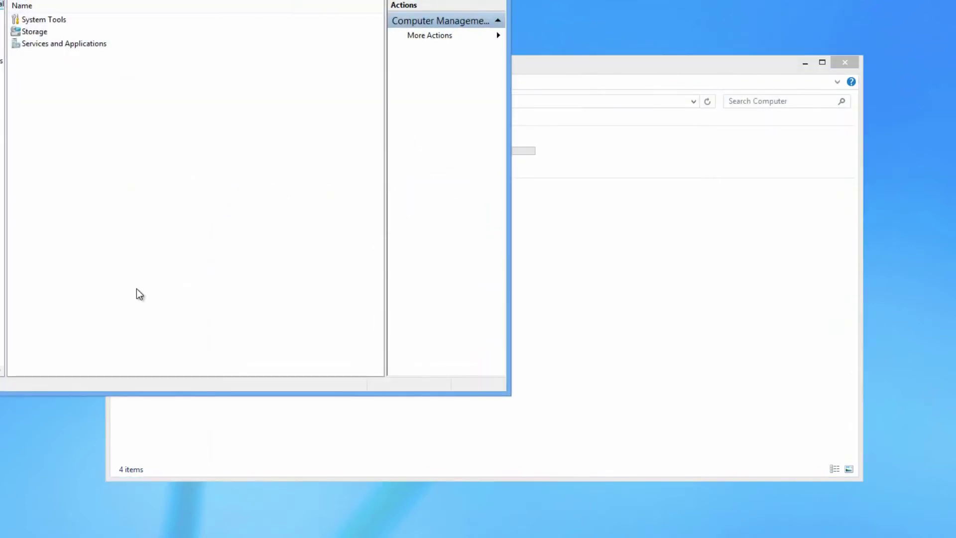
{"action": "left_click", "coordinate": [806, 63]}
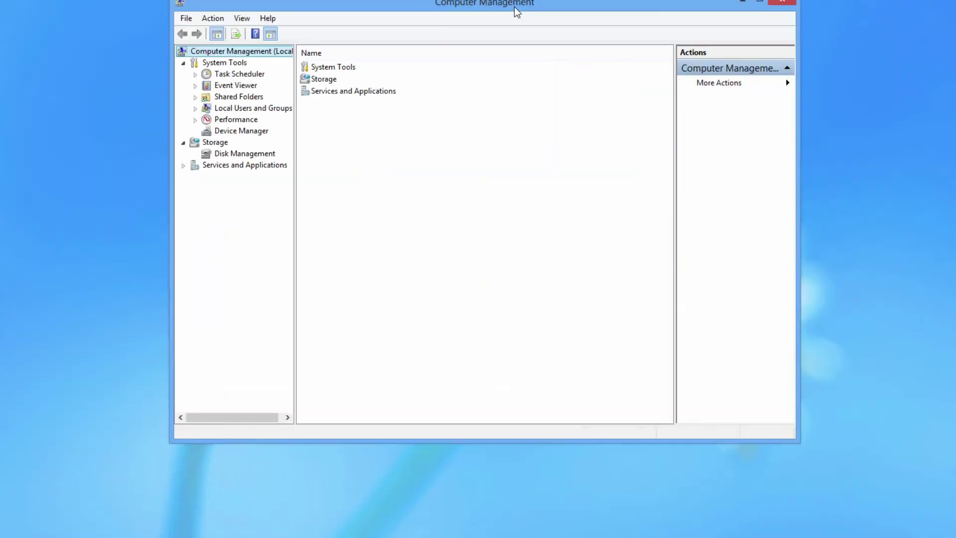
{"action": "left_click_drag", "start_coordinate": [515, 7], "coordinate": [516, 14]}
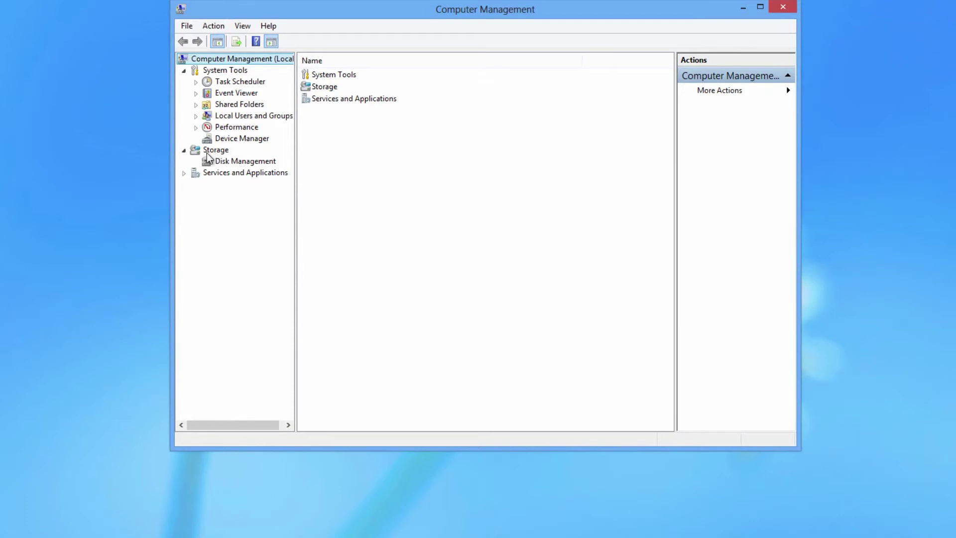
Show Disk Management to view Disk 0's C: (10.36 GB) and Ubuntu (E:) (9.64 GB) partitions
{"action": "left_click", "coordinate": [229, 163]}
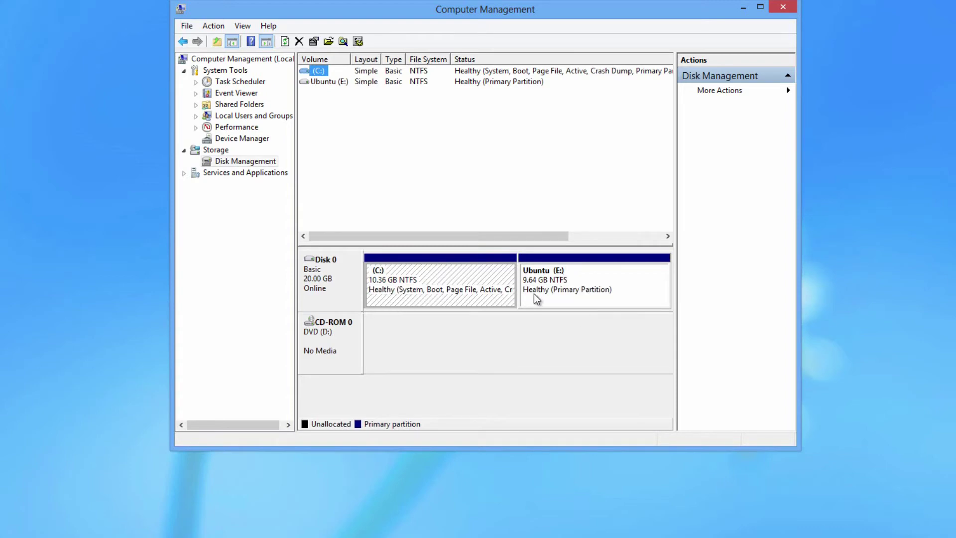
Delete the Ubuntu (E:) volume, then briefly check the drives in File Explorer
{"action": "right_click", "coordinate": [548, 288]}
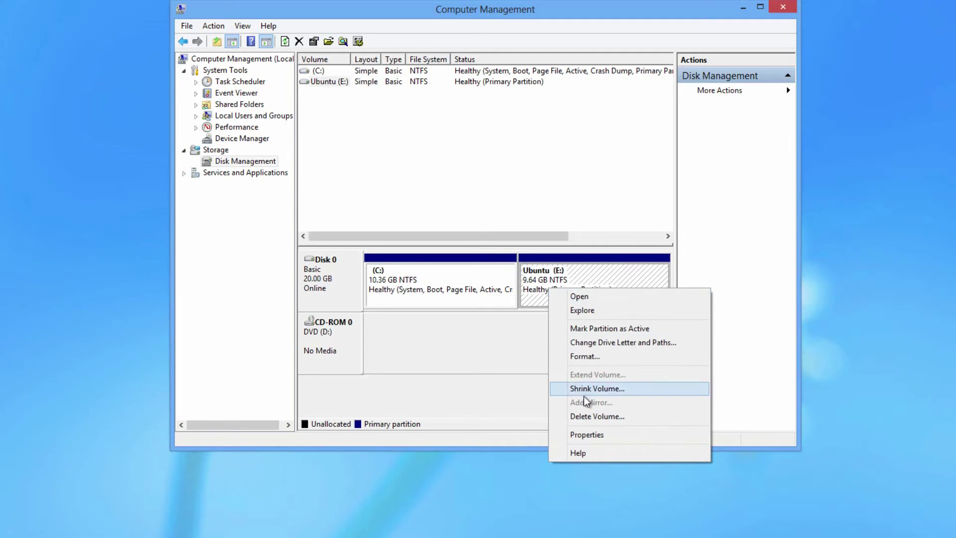
{"action": "left_click", "coordinate": [582, 417]}
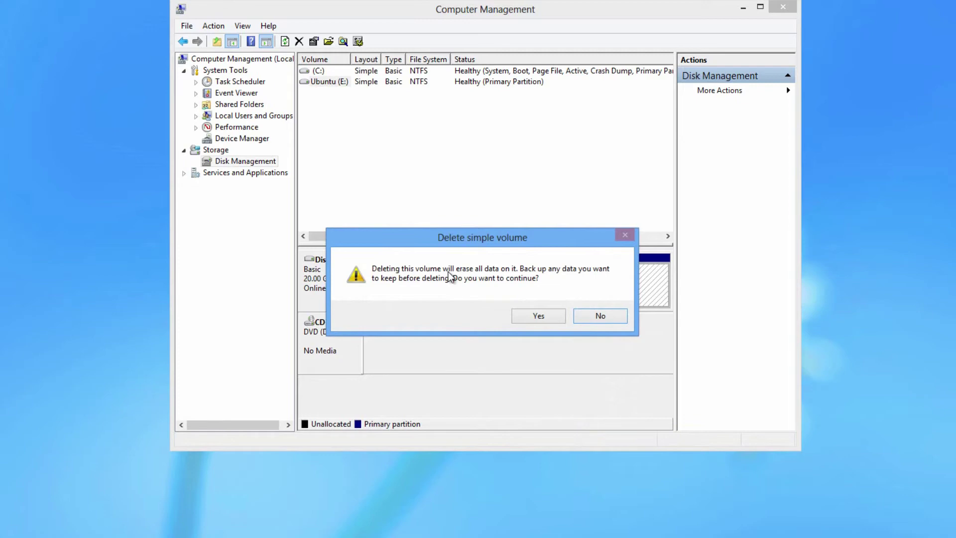
{"action": "left_click", "coordinate": [530, 315]}
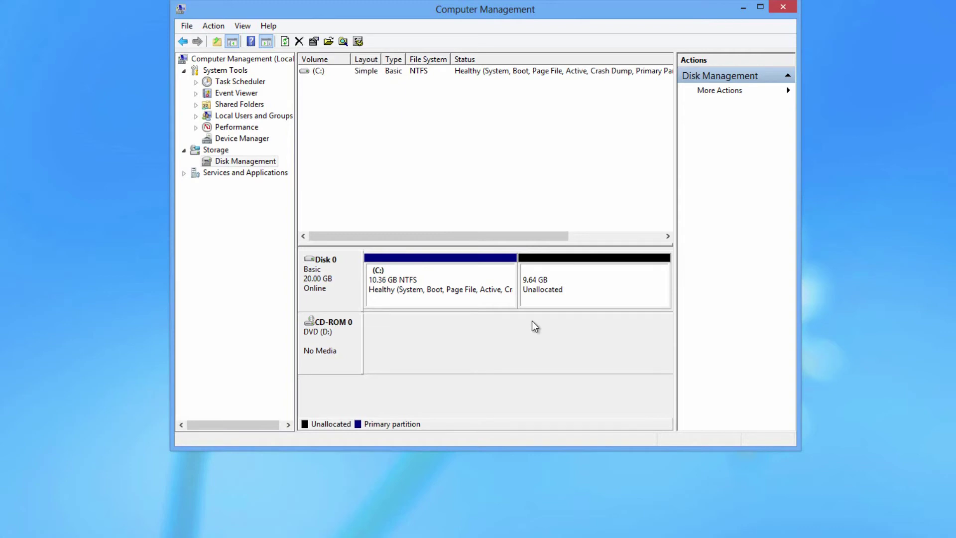
{"action": "key", "text": "super+e"}
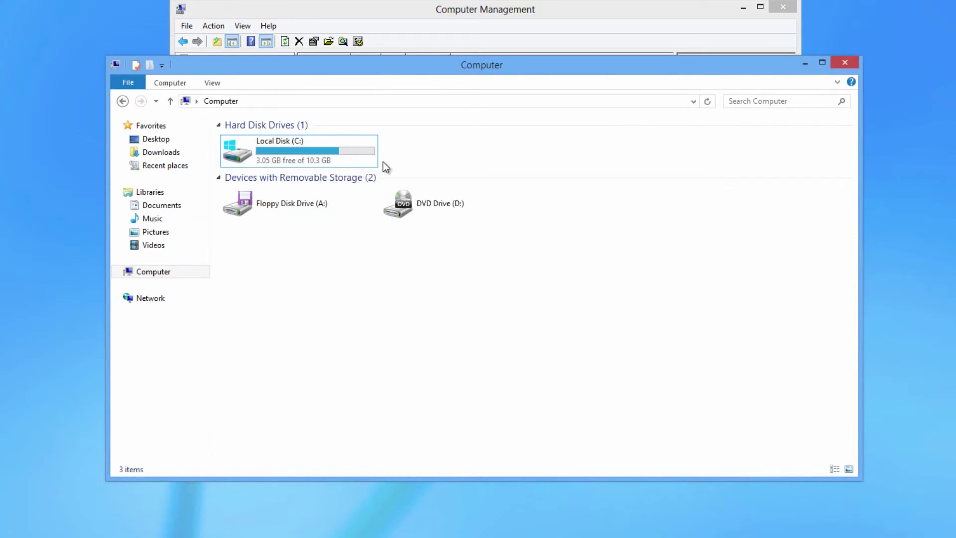
{"action": "left_click", "coordinate": [806, 60]}
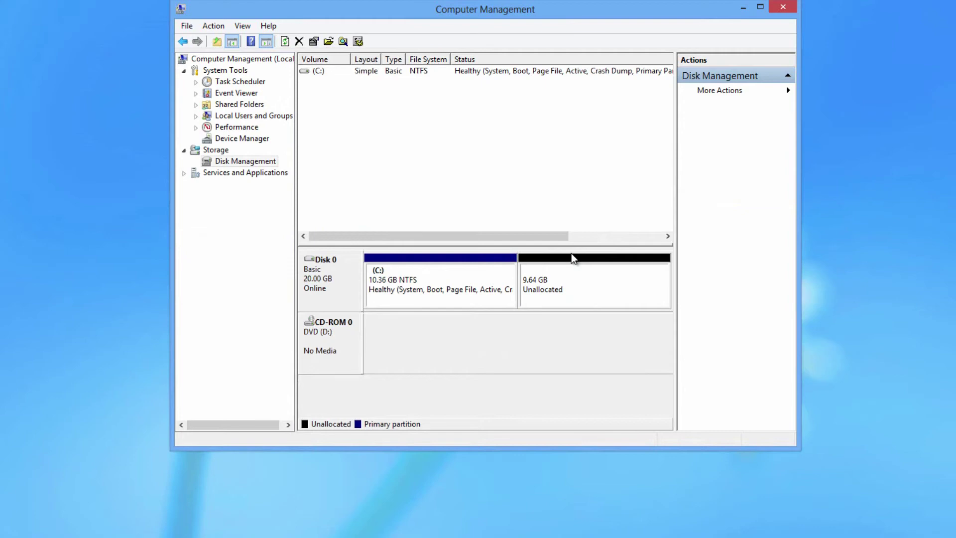
Extend C: with all 9867 MB of unallocated space to fill the 20 GB disk
{"action": "right_click", "coordinate": [454, 289]}
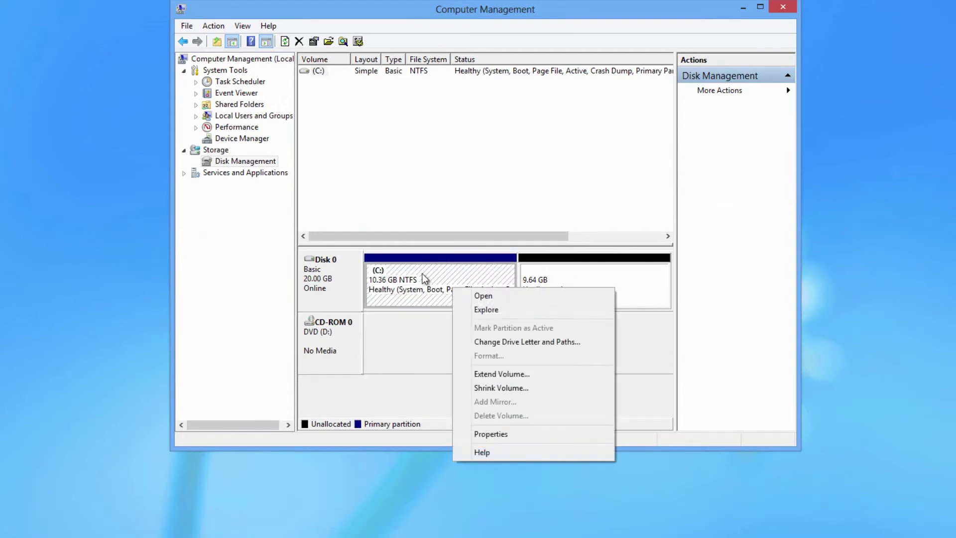
{"action": "left_click", "coordinate": [473, 374]}
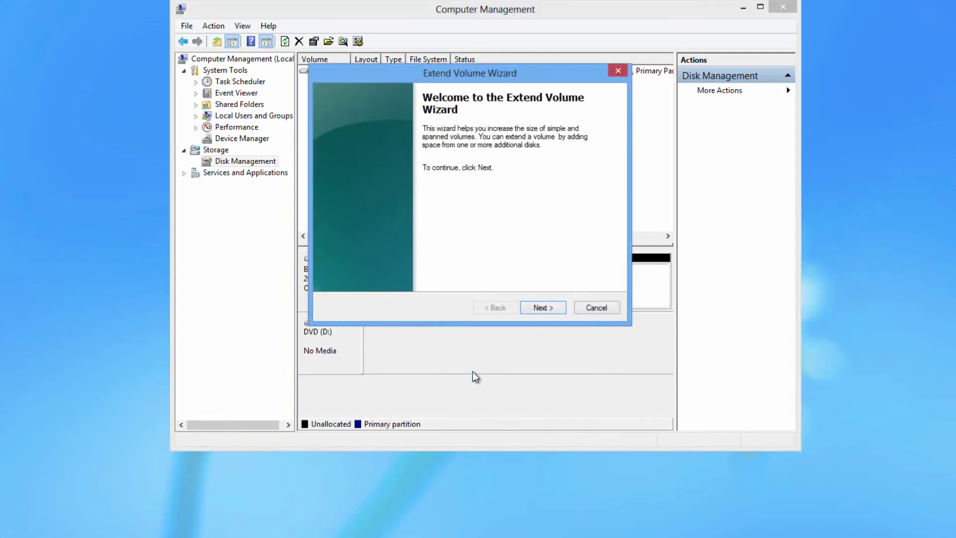
{"action": "left_click", "coordinate": [539, 307]}
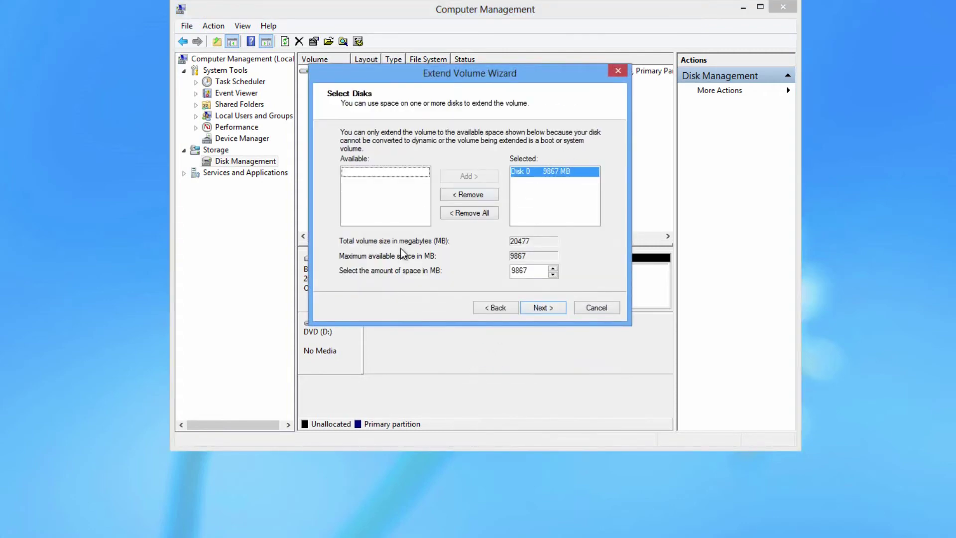
{"action": "left_click", "coordinate": [553, 307]}
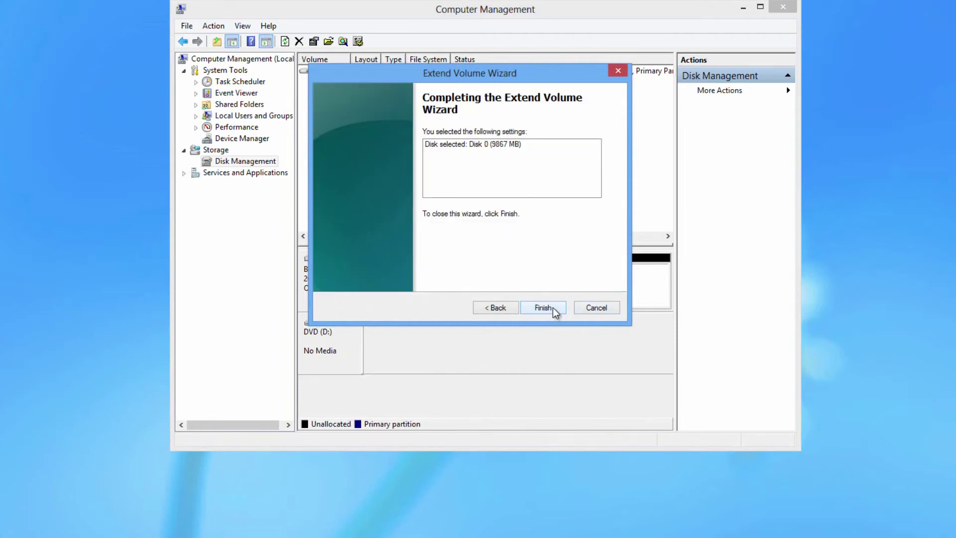
{"action": "left_click", "coordinate": [553, 307]}
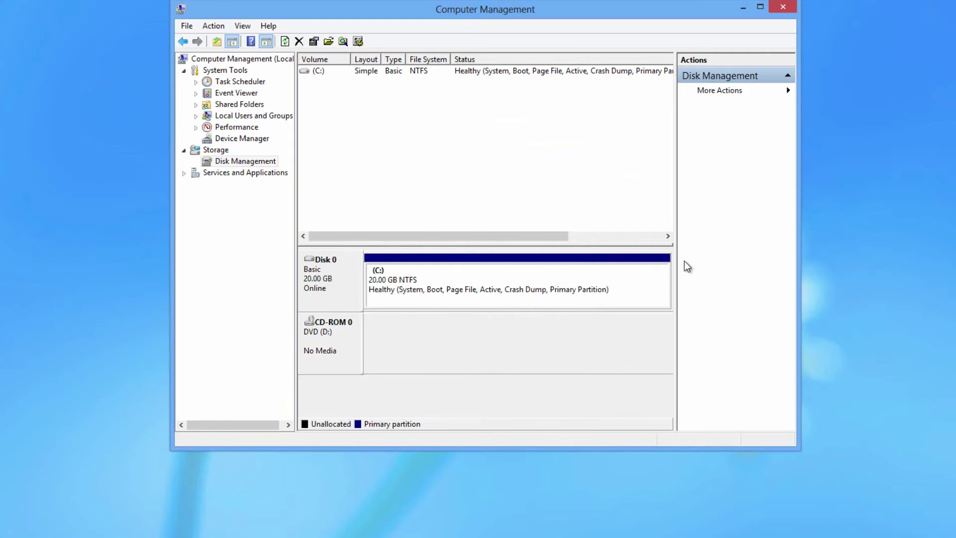
Verify Local Disk (C:) shows 12.6 GB free of 19.9 GB, then close Computer Management
{"action": "key", "text": "super+e"}
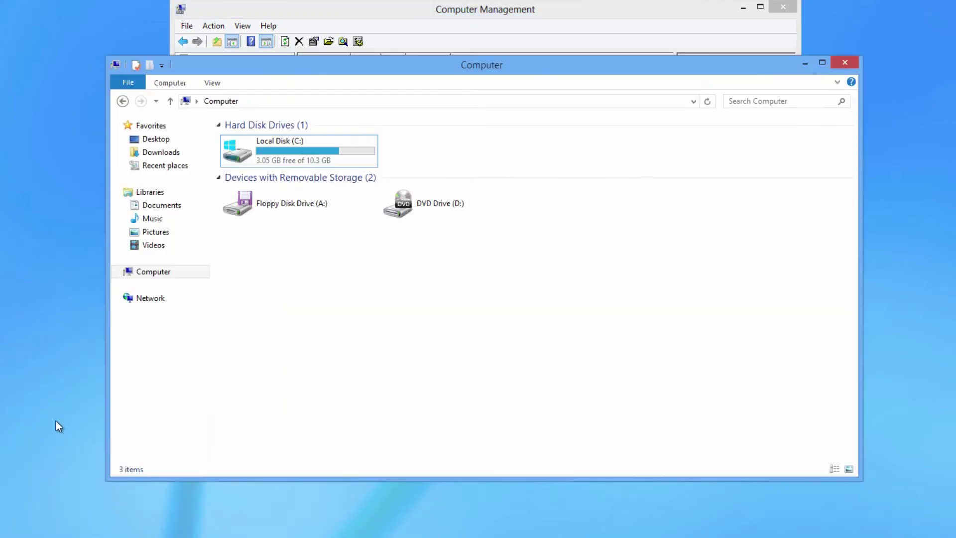
{"action": "left_click", "coordinate": [216, 101]}
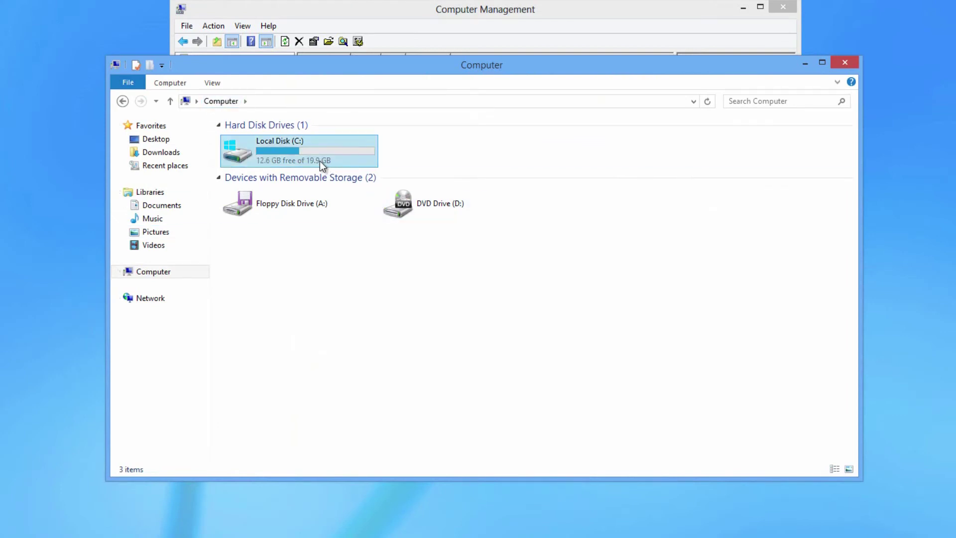
{"action": "mouse_move", "coordinate": [320, 160]}
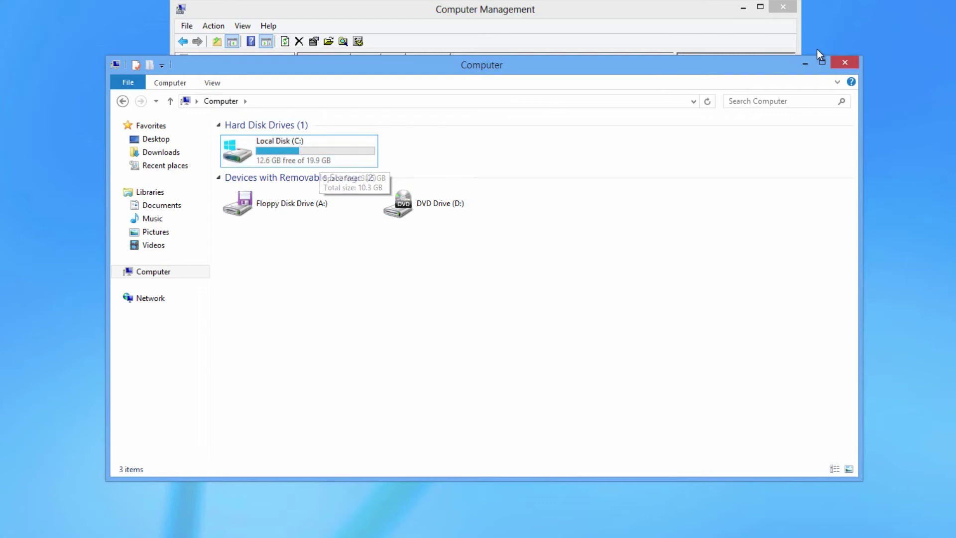
{"action": "left_click", "coordinate": [805, 63]}
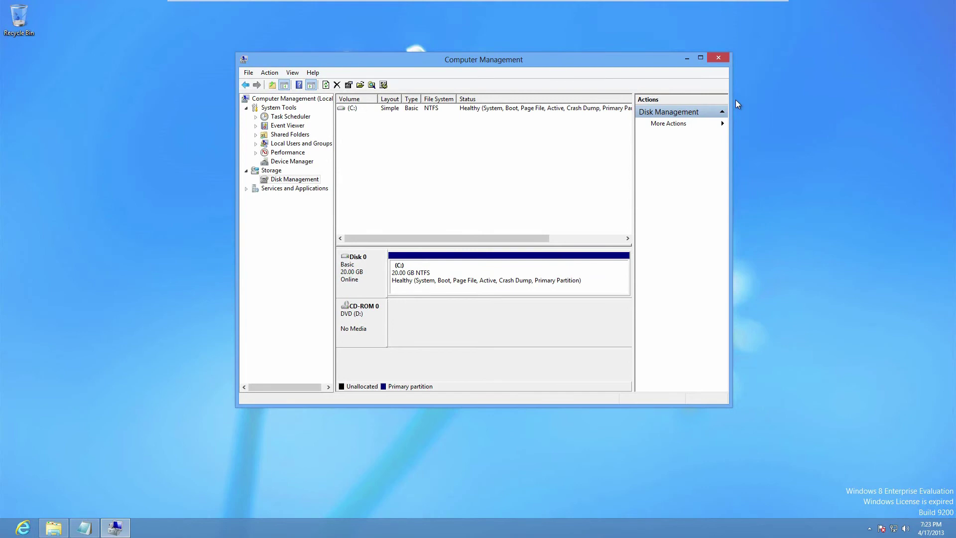
{"action": "left_click", "coordinate": [724, 56]}
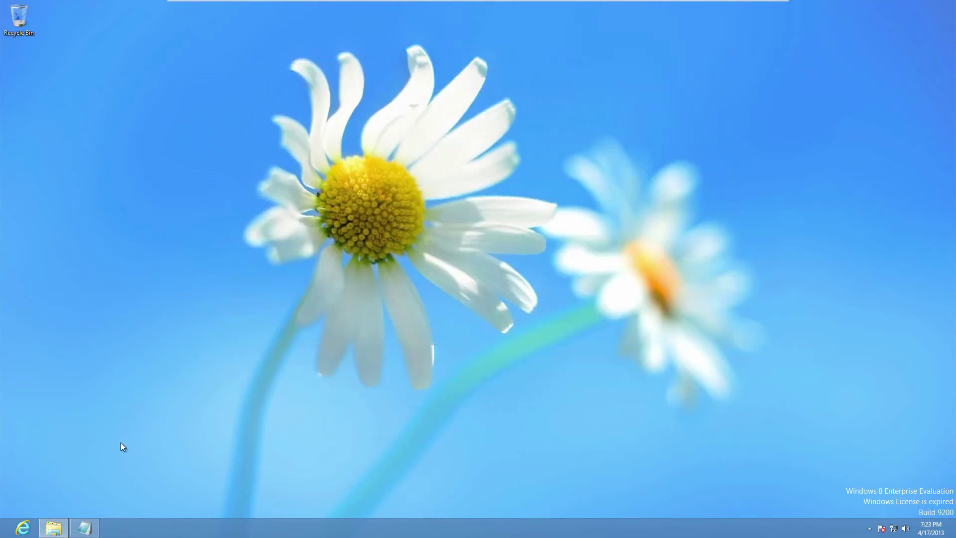
Search Settings for 'create a rec' and launch Recovery Media Creator, allowing it to make changes
{"action": "key", "text": "super"}
{"action": "type", "text": "cr"}
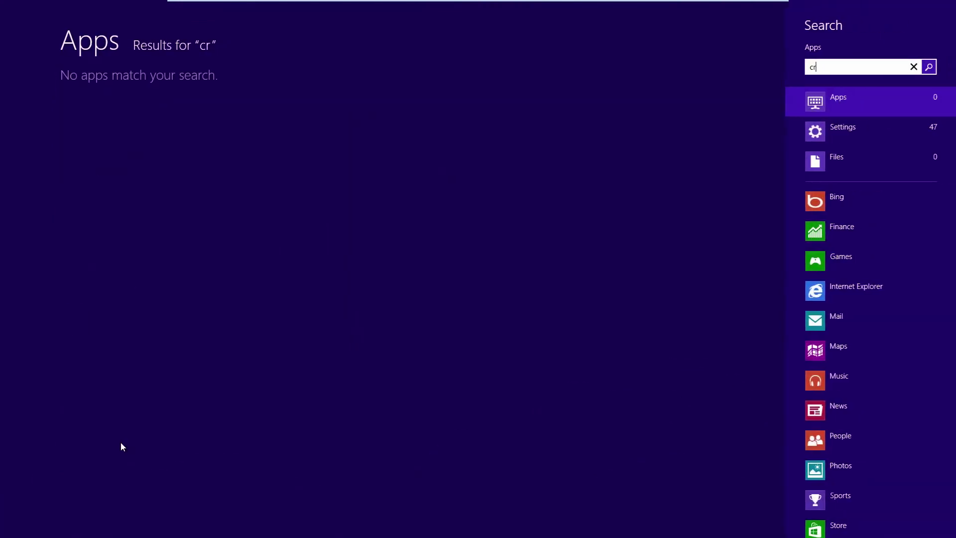
{"action": "type", "text": "eate a d"}
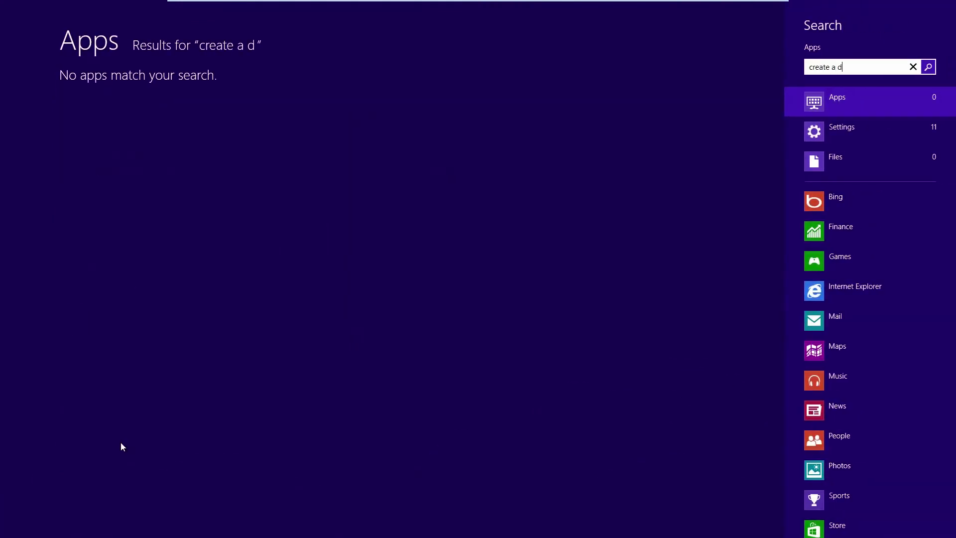
{"action": "key", "text": "BackSpace"}
{"action": "type", "text": "rec"}
{"action": "left_click", "coordinate": [837, 133]}
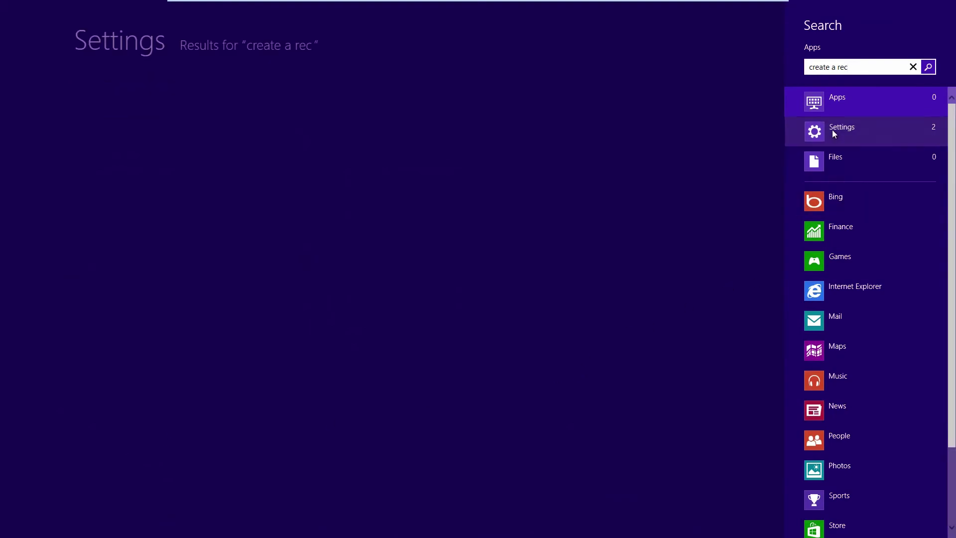
{"action": "left_click", "coordinate": [195, 87]}
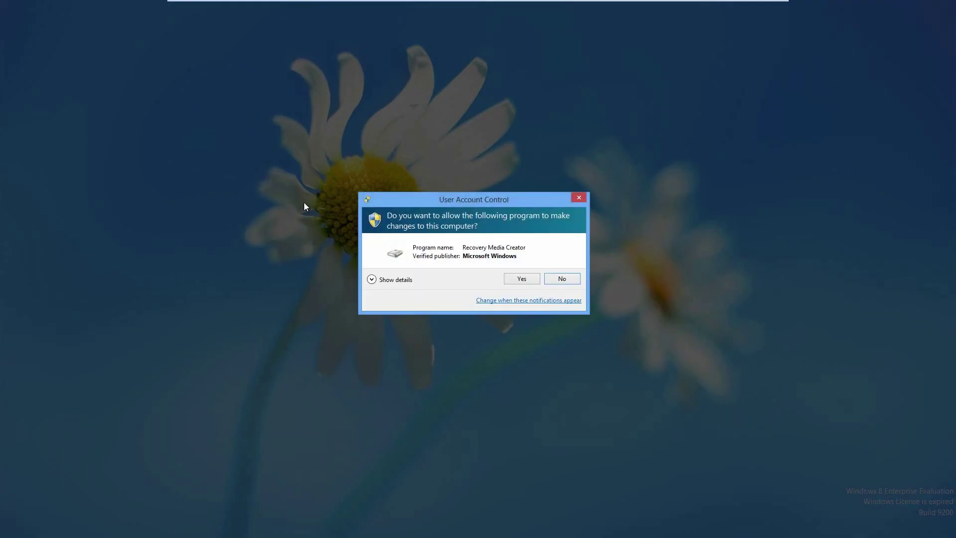
{"action": "left_click", "coordinate": [519, 280]}
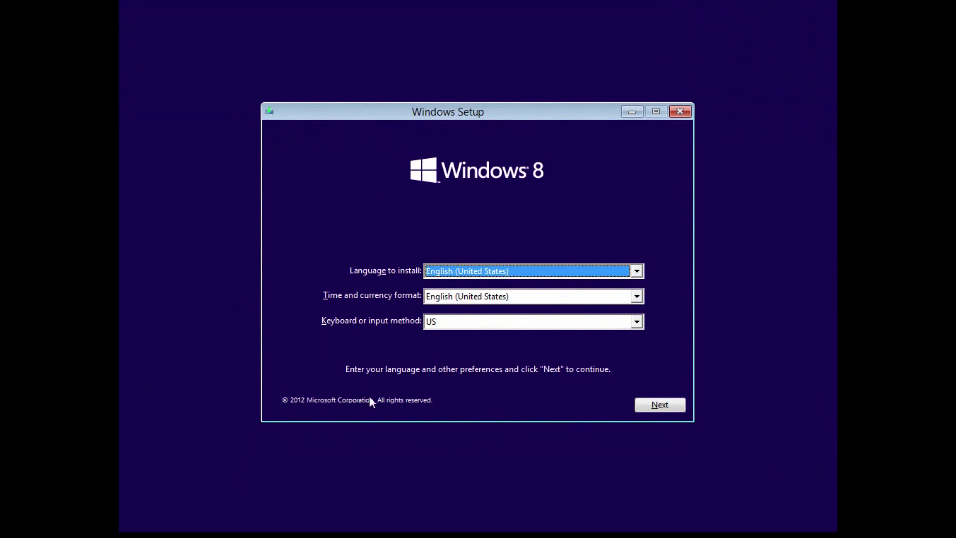
Accept English (United States) language and US keyboard in Windows Setup and continue
{"action": "left_click", "coordinate": [661, 405]}
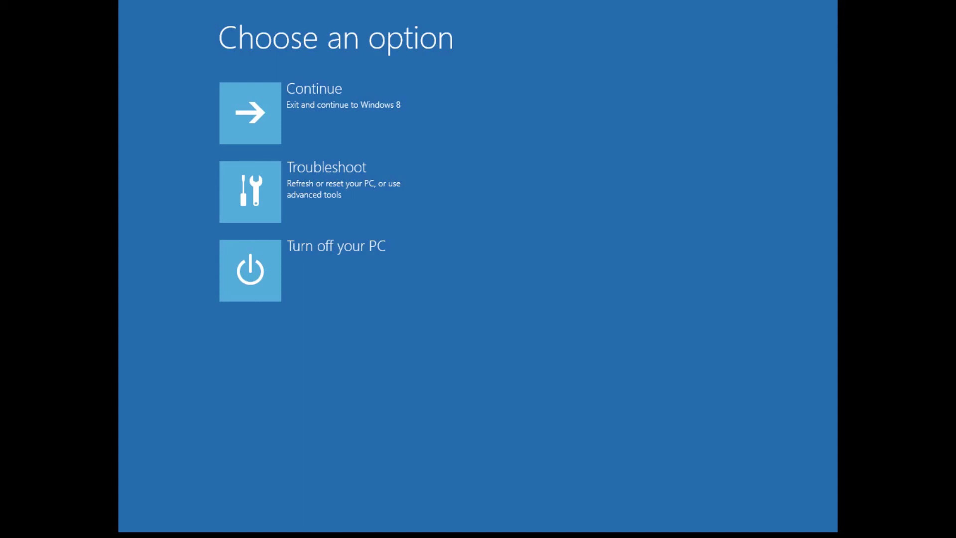
Launch Command Prompt from Troubleshoot > Advanced options in the recovery environment
{"action": "left_click", "coordinate": [311, 176]}
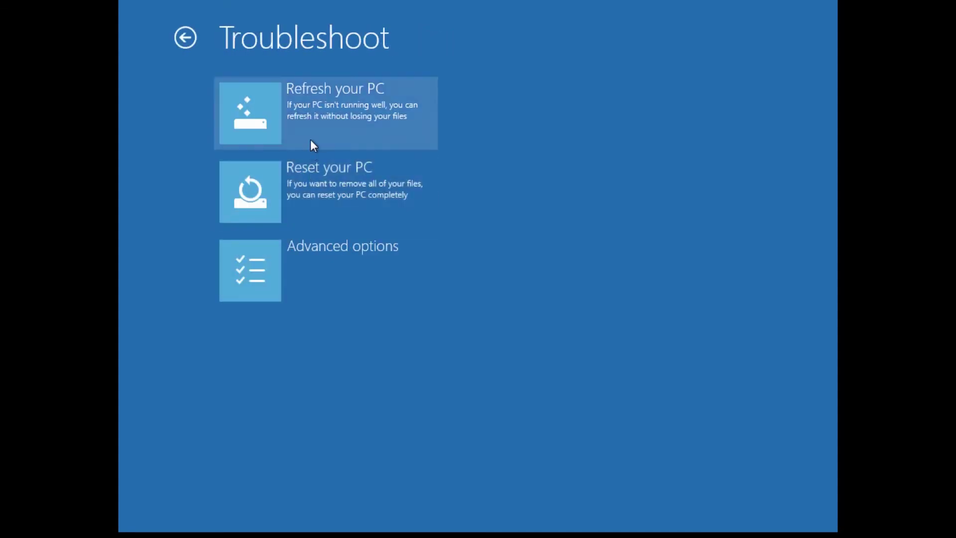
{"action": "left_click", "coordinate": [301, 274]}
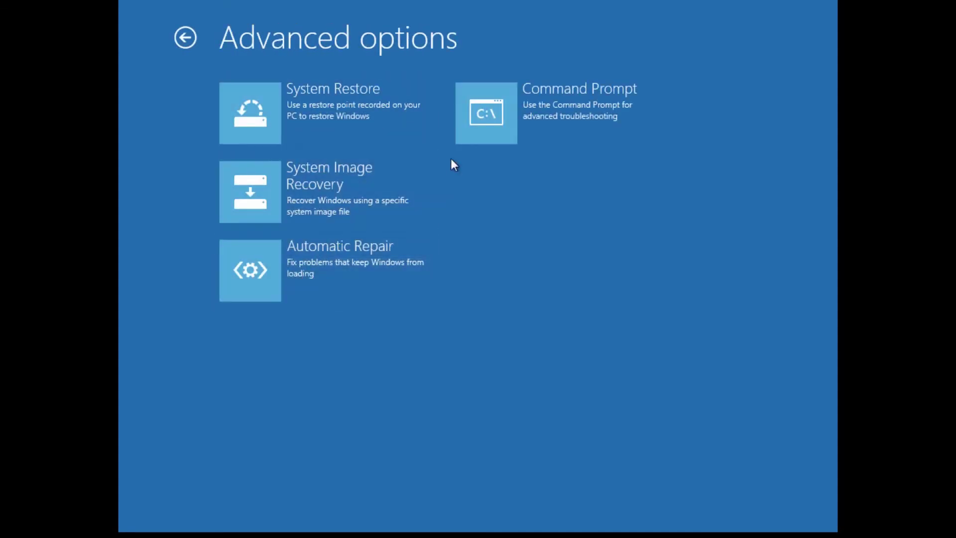
{"action": "left_click", "coordinate": [532, 118]}
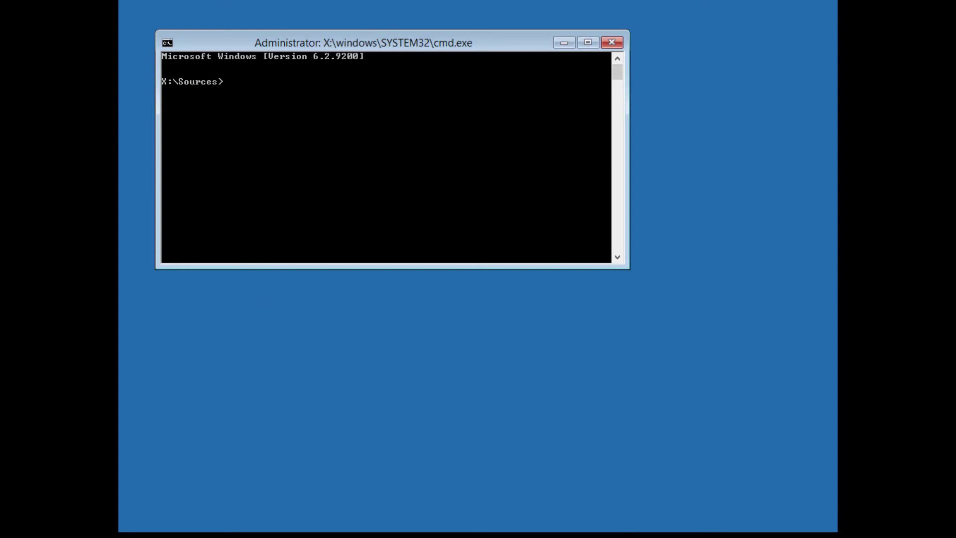
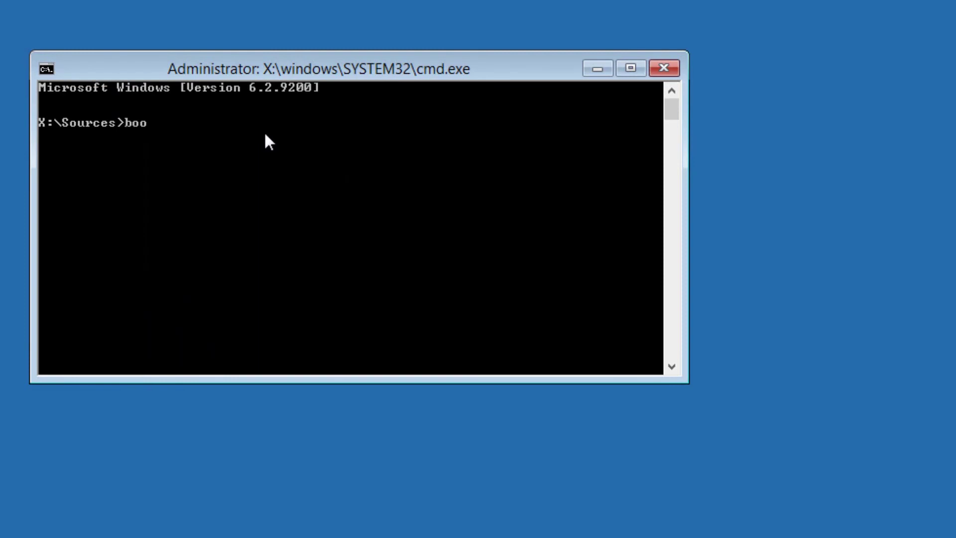
Run bootrec.exe /fixmbr to repair the master boot record, then close the command window
{"action": "type", "text": "trec.exem"}
{"action": "key", "text": "BackSpace"}
{"action": "type", "text": "/fixmbr"}
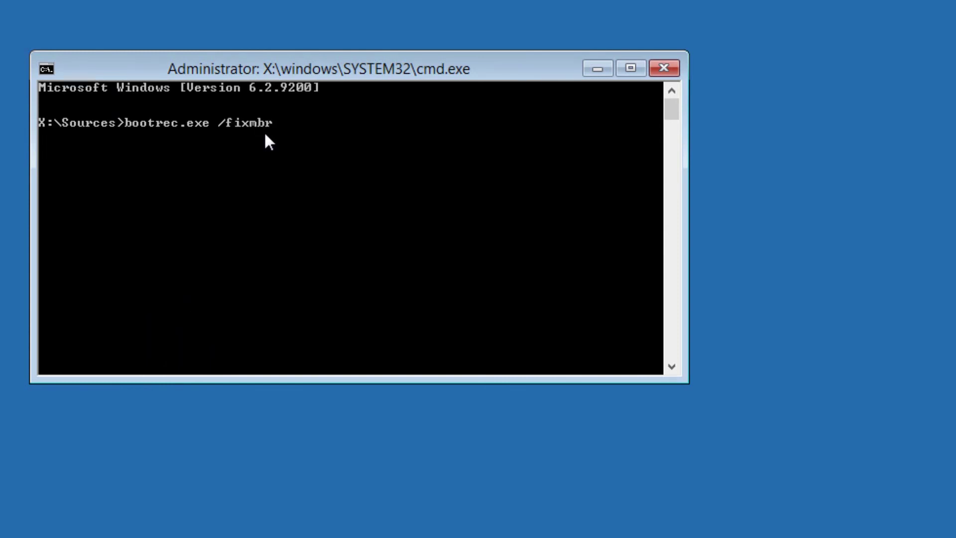
{"action": "key", "text": "Return"}
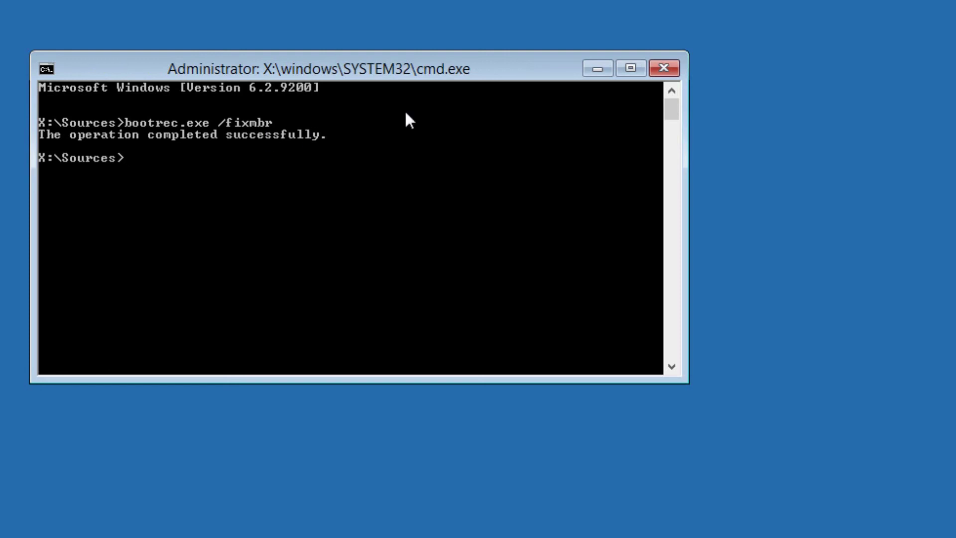
{"action": "left_click", "coordinate": [664, 68]}
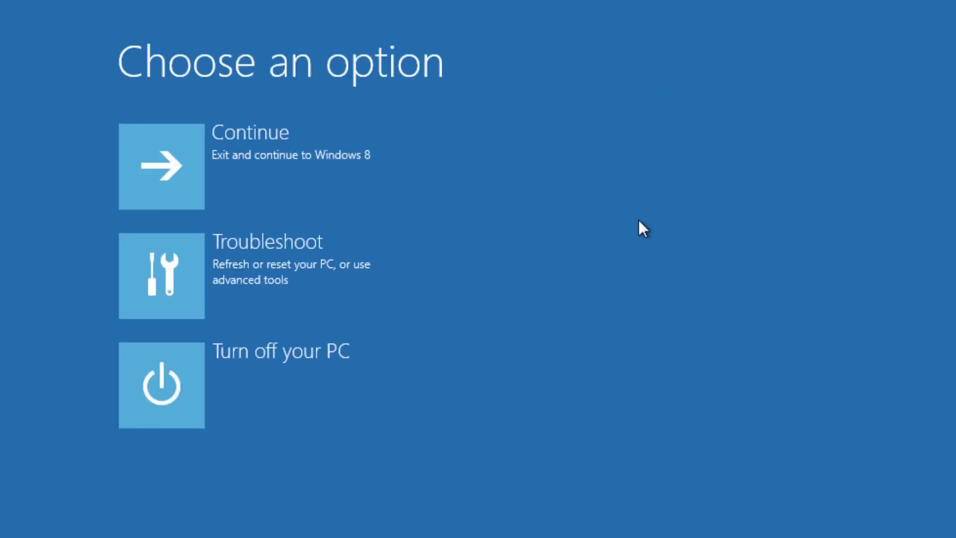